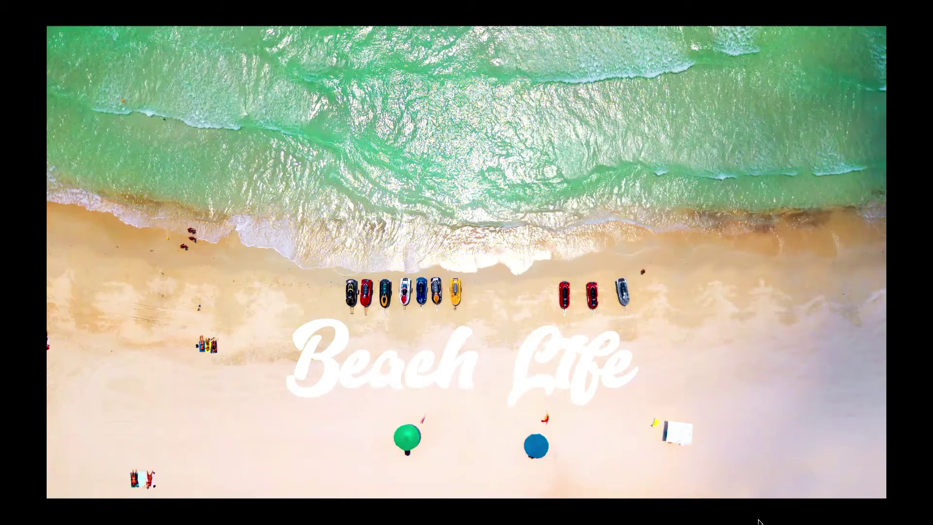
Exit the Beach Life full-screen preview back to editing slide 1.
key(Escape)
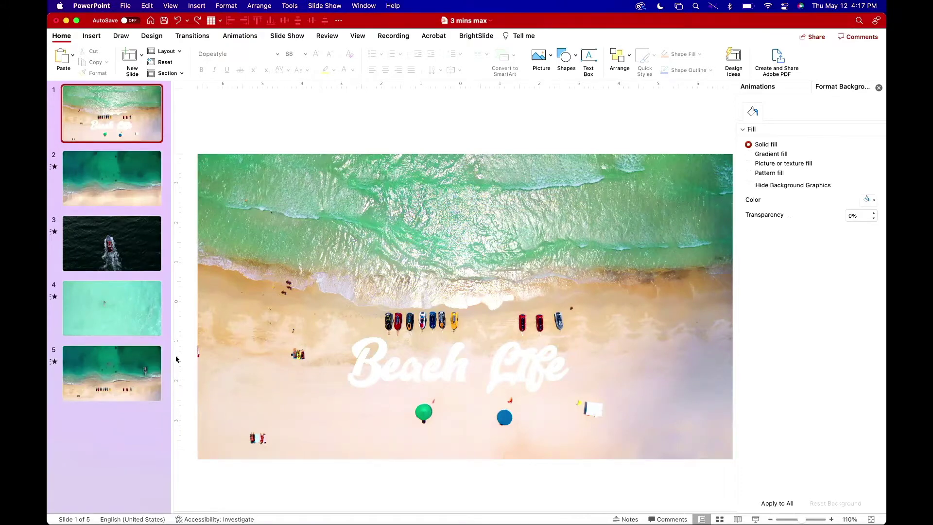
Move the beach photo slightly lower on slide 1.
click(329, 176)
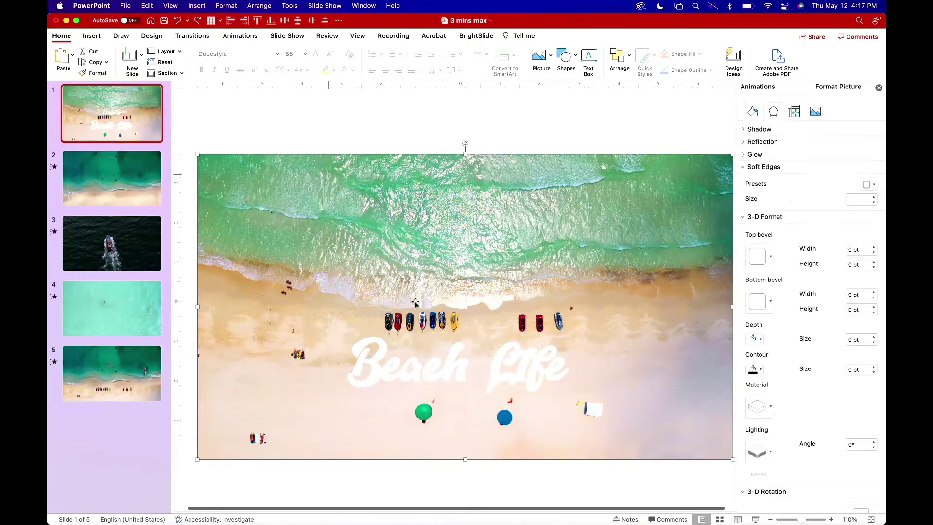
click(437, 369)
drag(449, 190, 452, 206)
key(Escape)
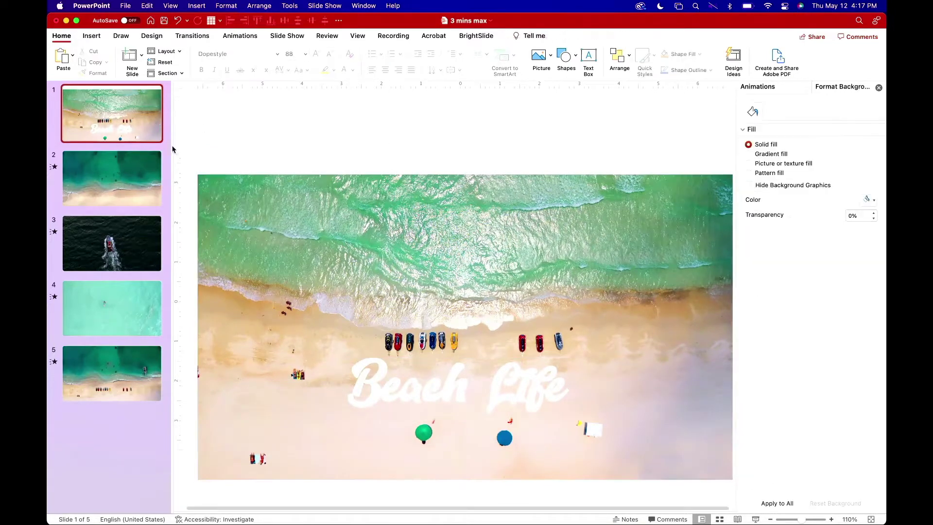
Pick the Oval shape and zoom out to see the whole slide.
click(570, 57)
click(645, 86)
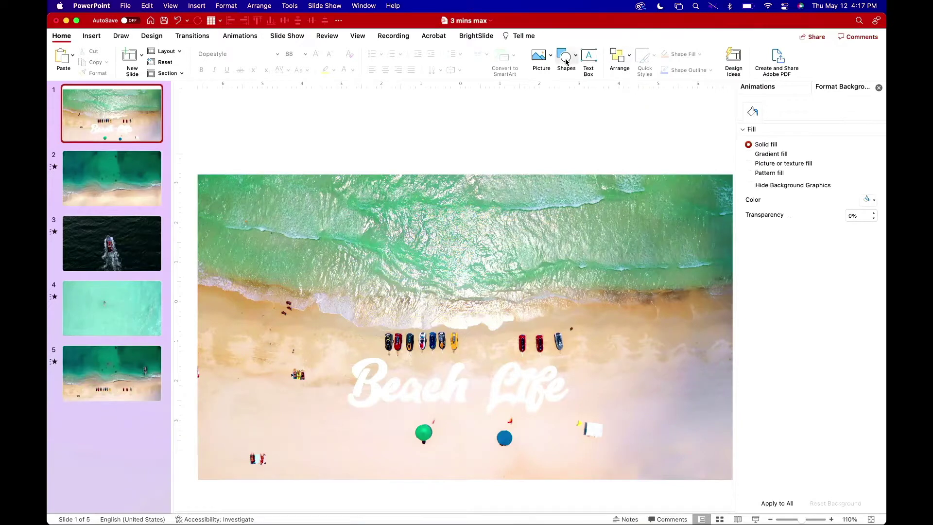
click(565, 62)
click(629, 85)
click(795, 519)
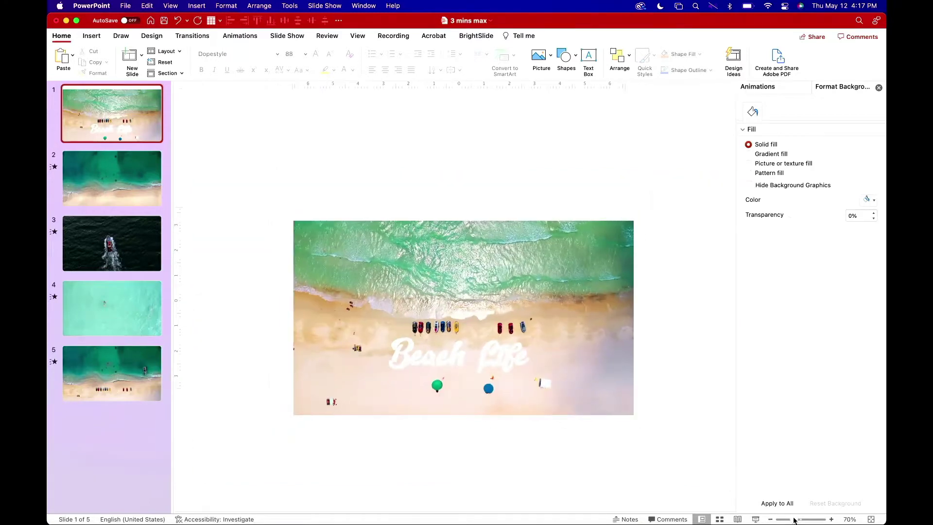
Draw a wide oval over the photo's top and subtract it from the beach photo.
drag(213, 163, 673, 312)
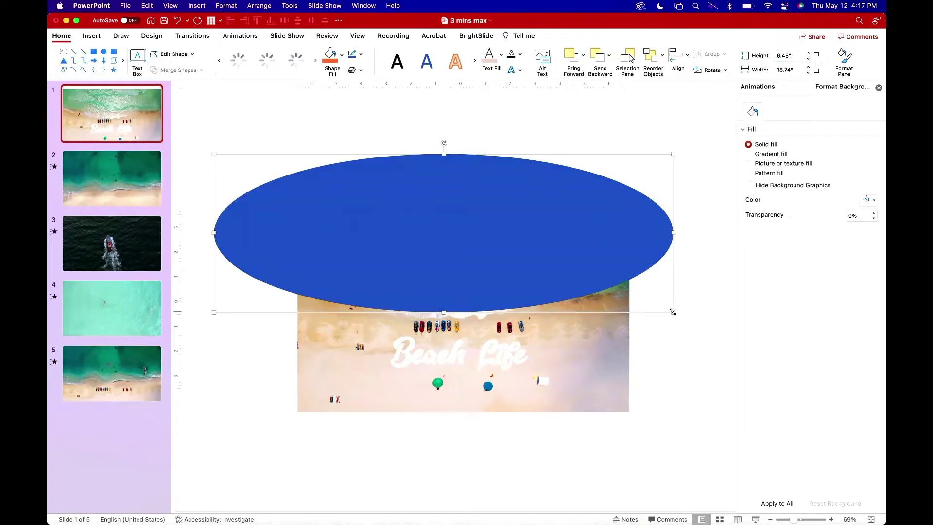
click(600, 337)
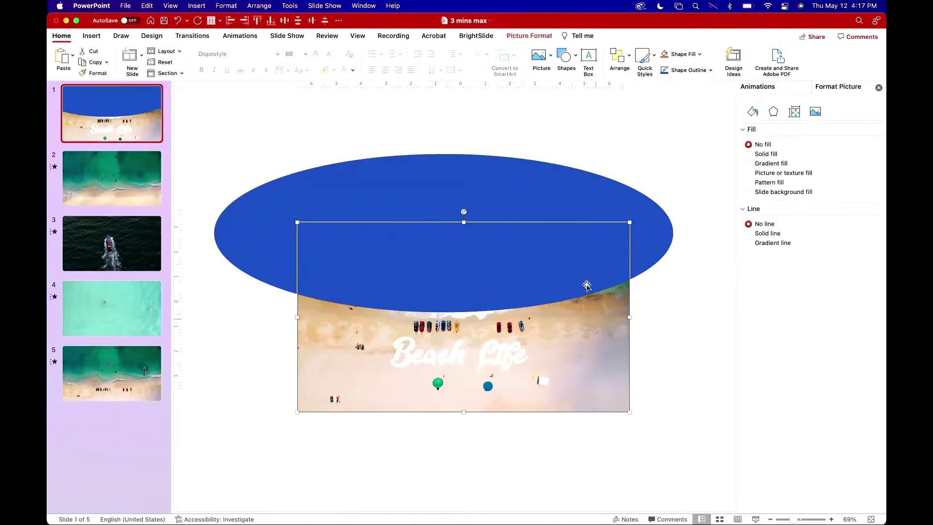
shift+click(573, 205)
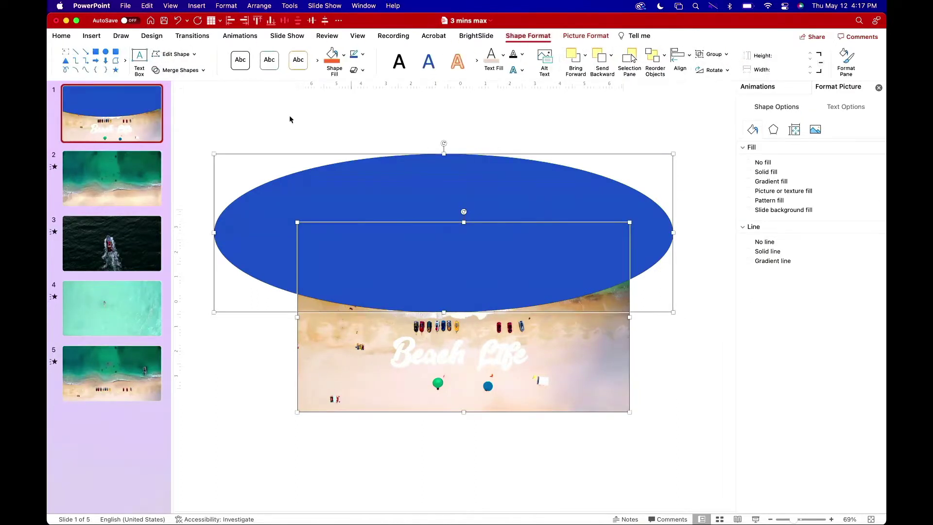
click(202, 75)
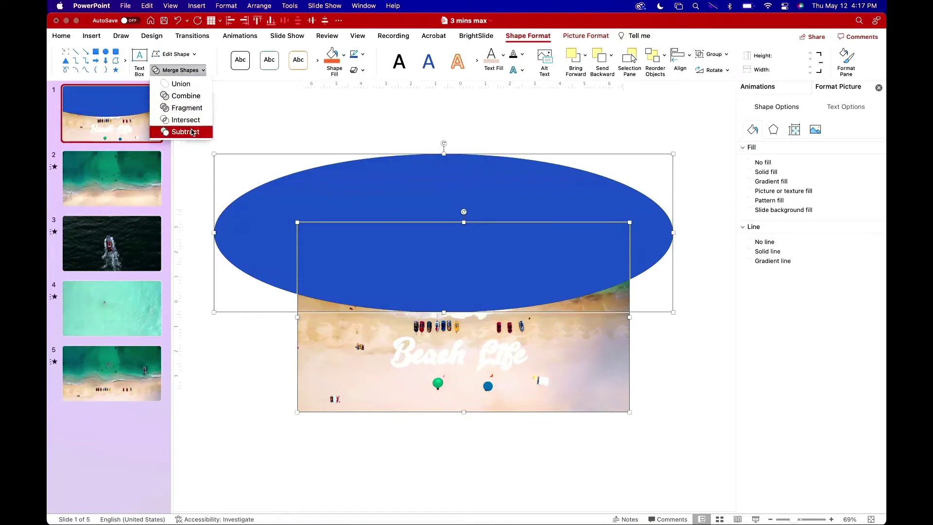
click(192, 131)
click(427, 144)
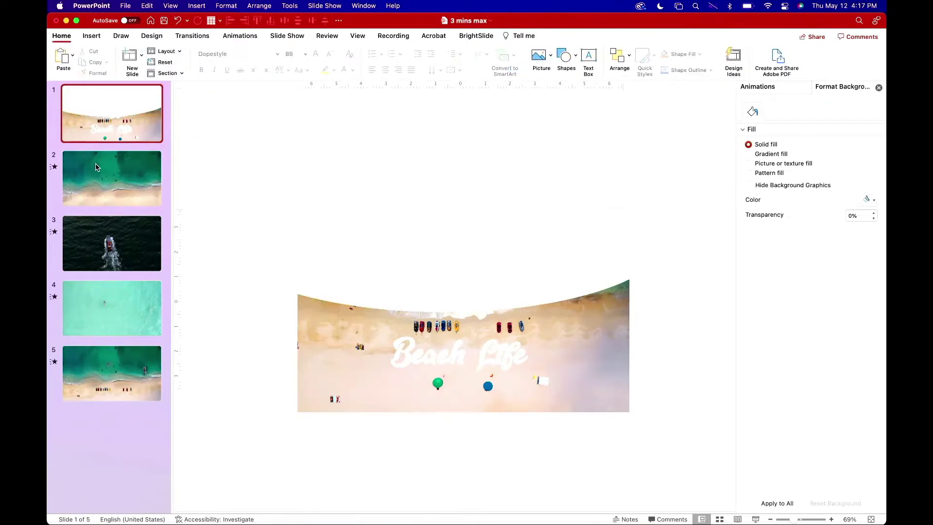
click(96, 167)
Copy the ocean video from slide 2 and paste it onto slide 1.
mouse_move(388, 308)
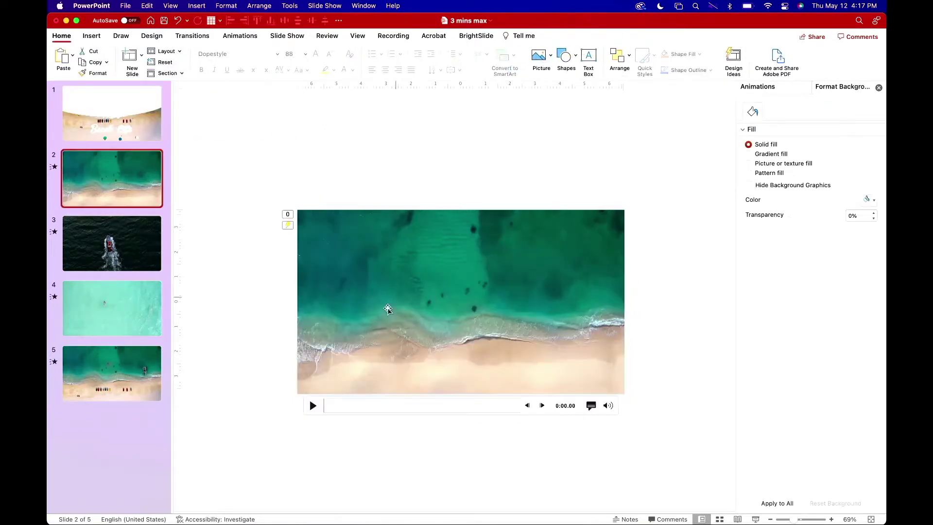
click(319, 358)
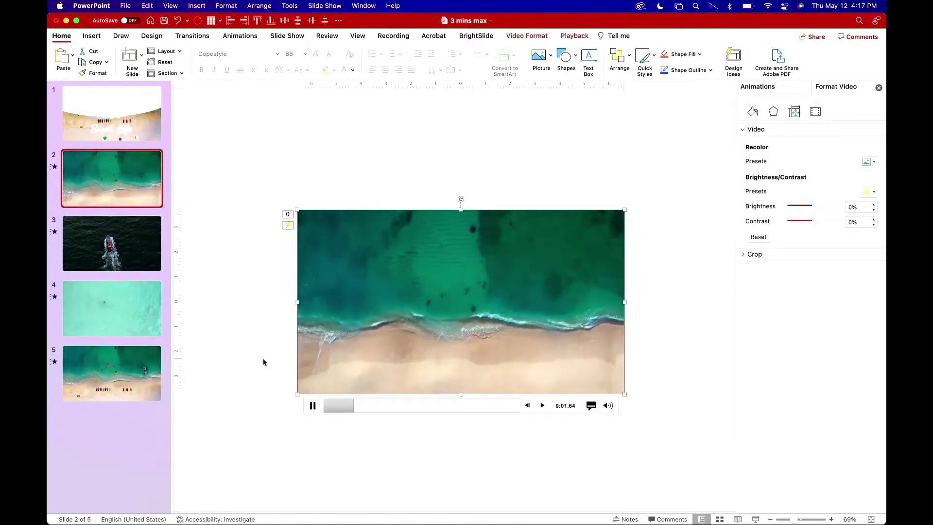
click(313, 406)
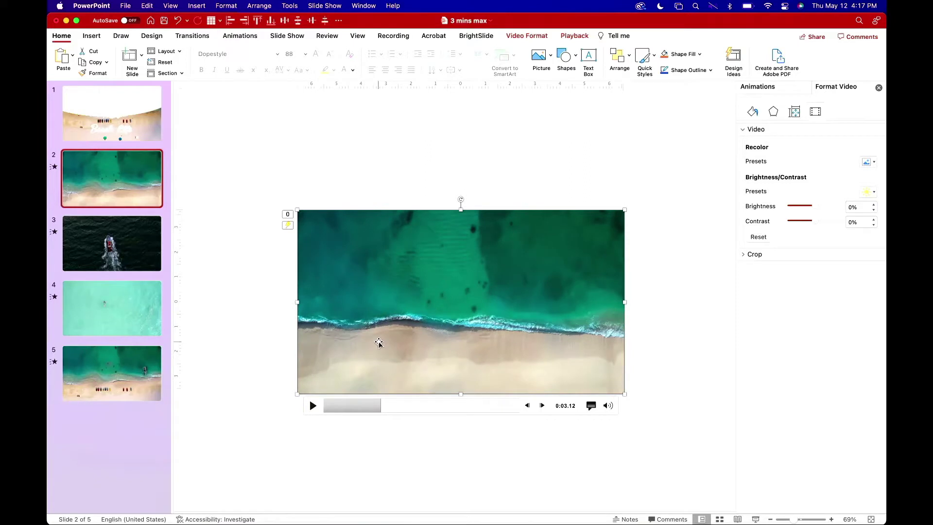
click(134, 99)
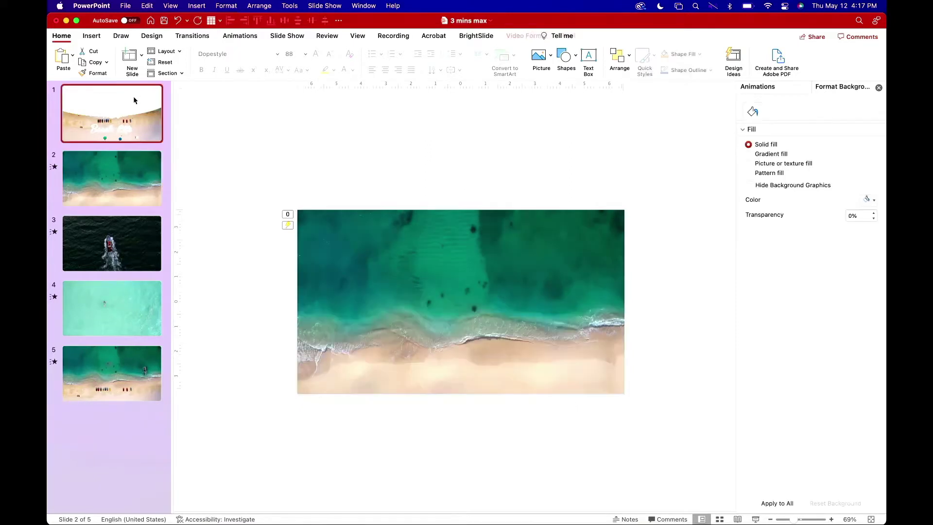
key(super+v)
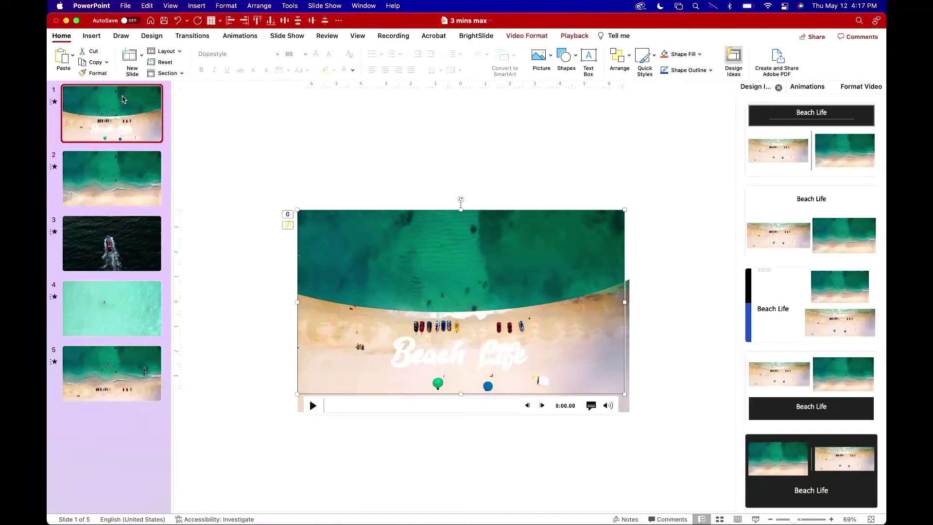
Preview the slide show, then drag the ocean video higher on slide 1.
key(super+shift+Return)
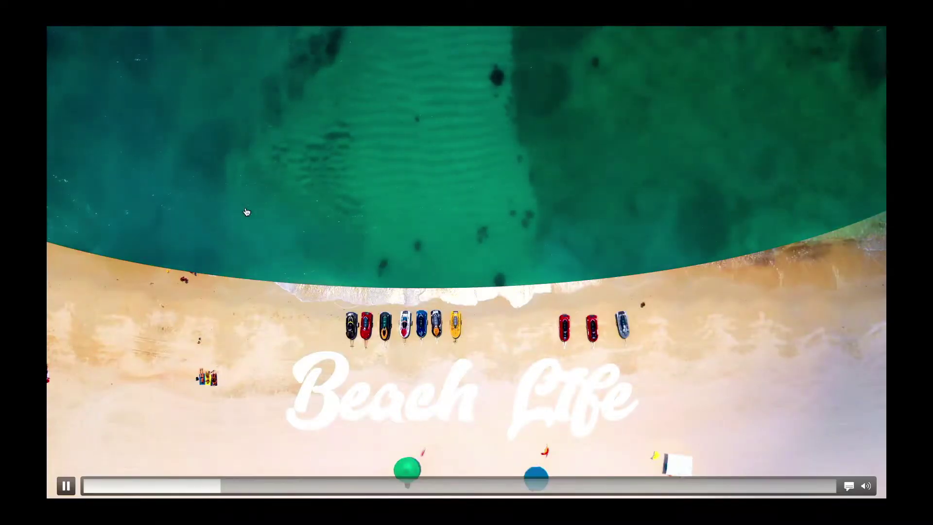
key(Escape)
click(234, 158)
click(368, 247)
drag(371, 248, 388, 195)
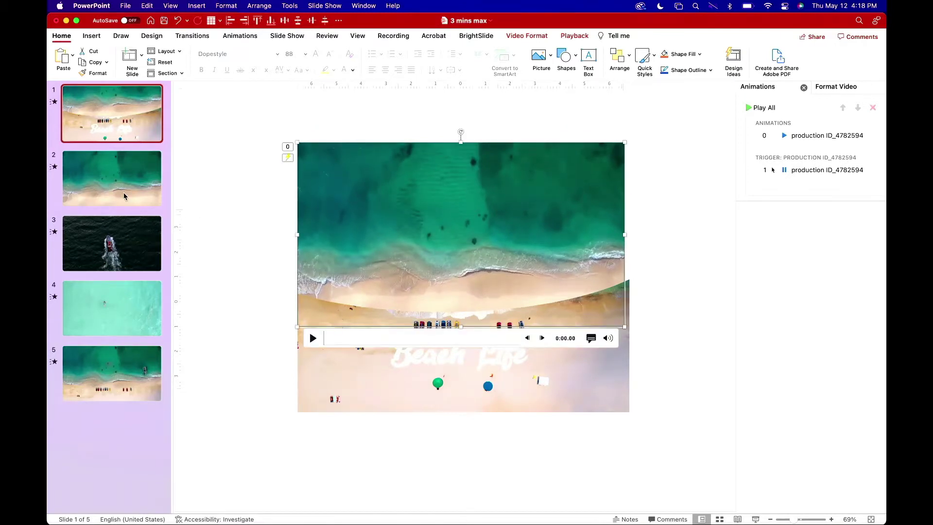
Crop slide 3's boat video from the right, left and top to a 5.97" × 4.74" strip.
click(154, 252)
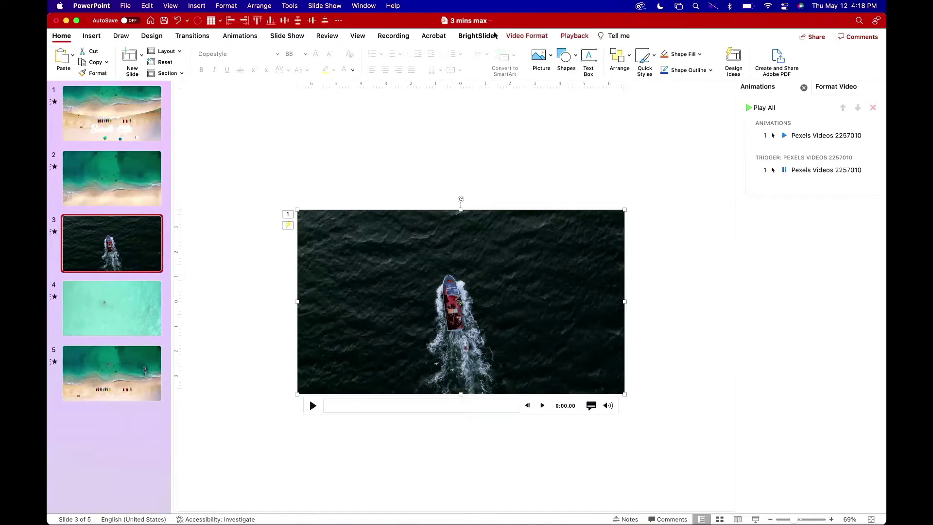
click(517, 37)
click(728, 57)
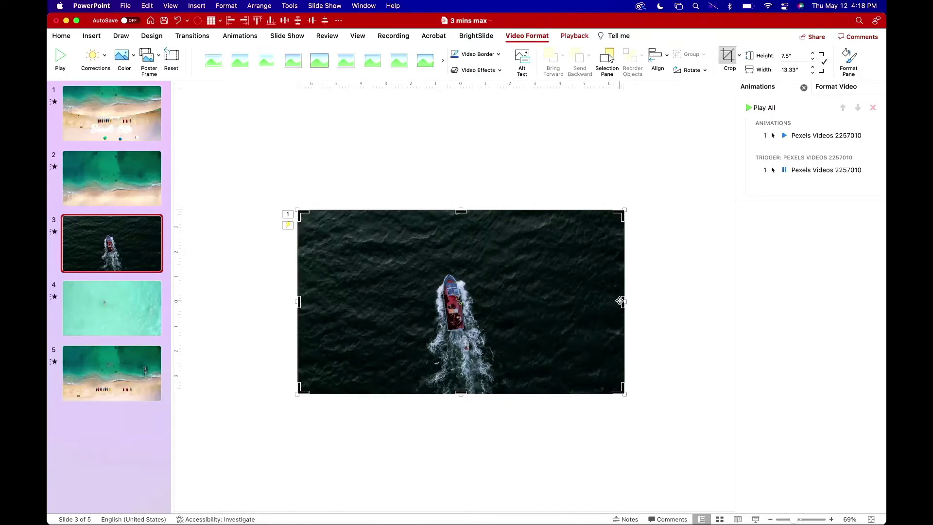
drag(623, 302, 518, 301)
drag(298, 302, 403, 302)
drag(458, 211, 455, 247)
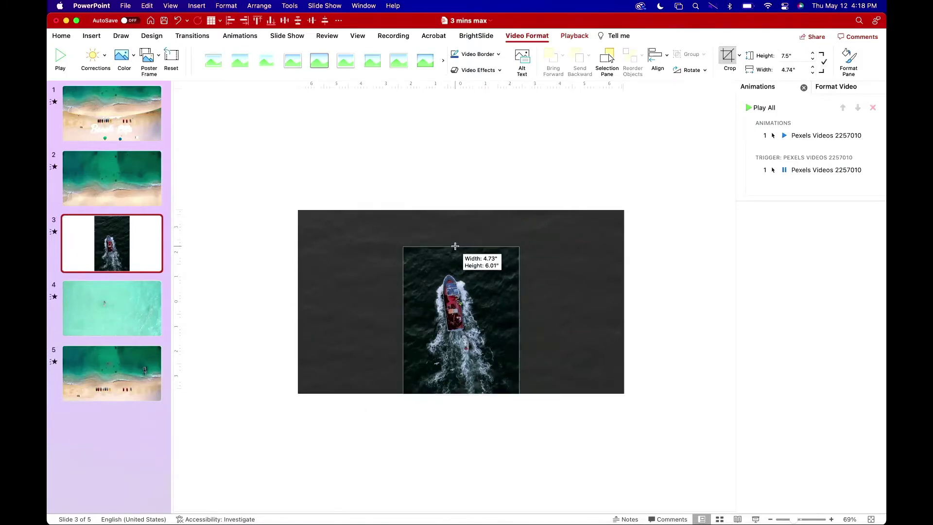
click(435, 173)
click(444, 273)
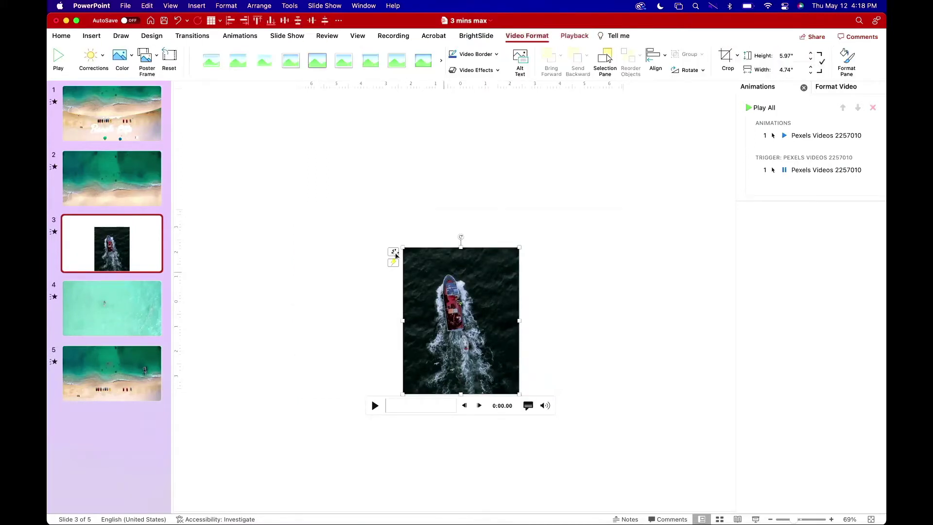
click(130, 138)
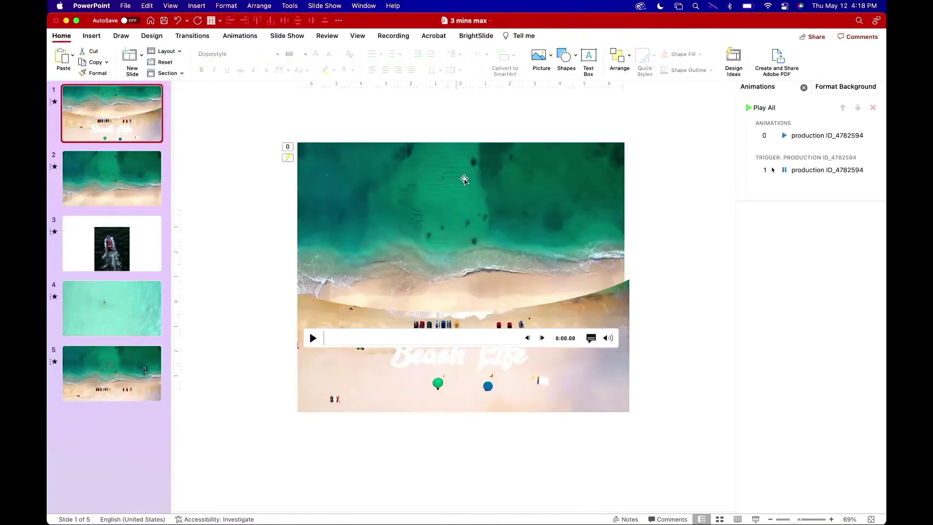
Paste the boat video on slide 1, shrink it, and set brightness 15%, contrast −23%.
key(super+v)
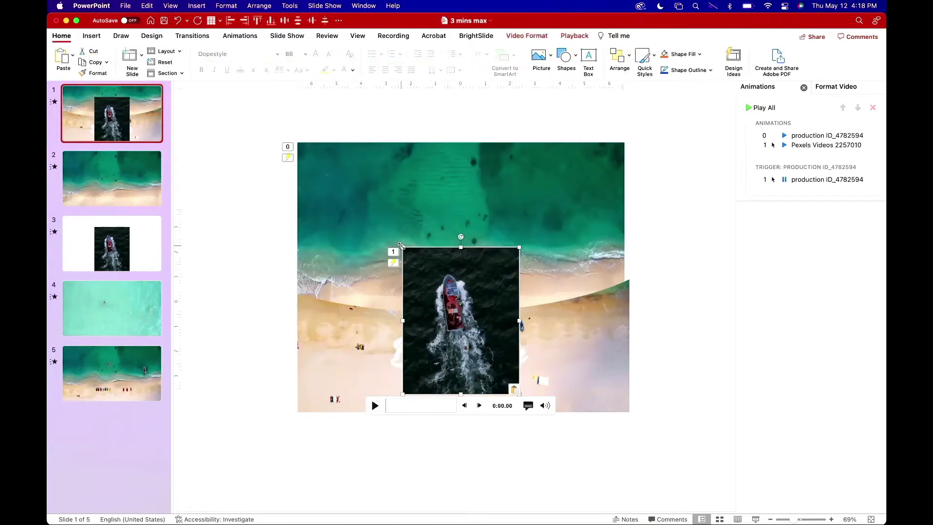
drag(403, 249, 558, 199)
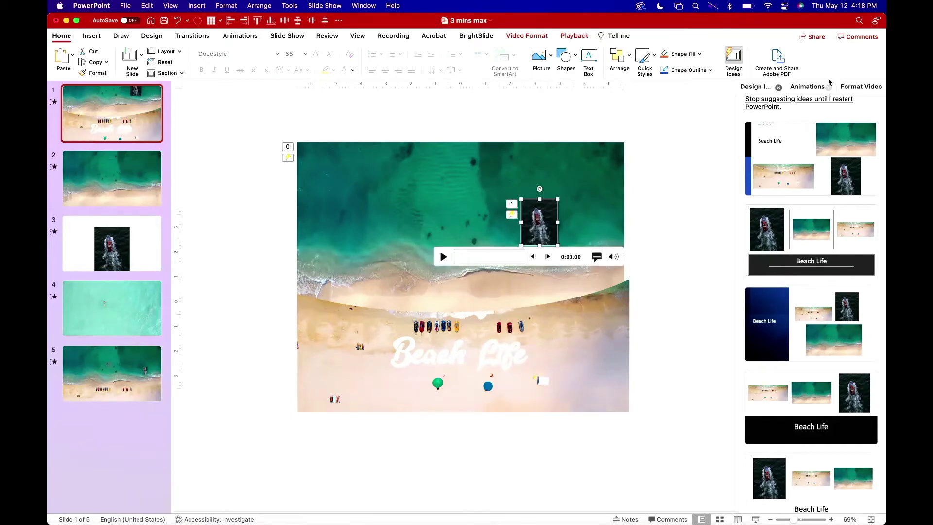
click(852, 92)
mouse_move(811, 205)
mouse_down()
mouse_move(787, 221)
mouse_move(804, 223)
mouse_move(817, 208)
mouse_up()
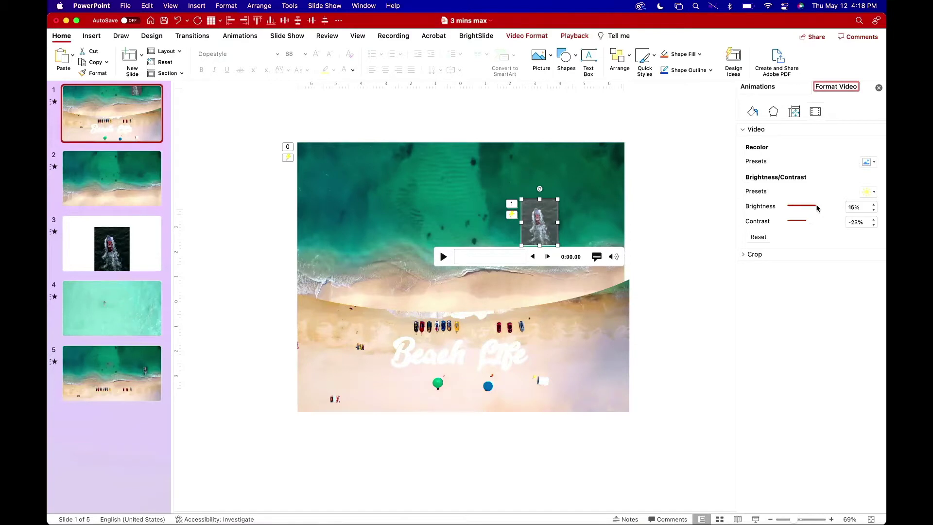
Give the boat video soft edges and move it to a new spot over the water.
click(531, 37)
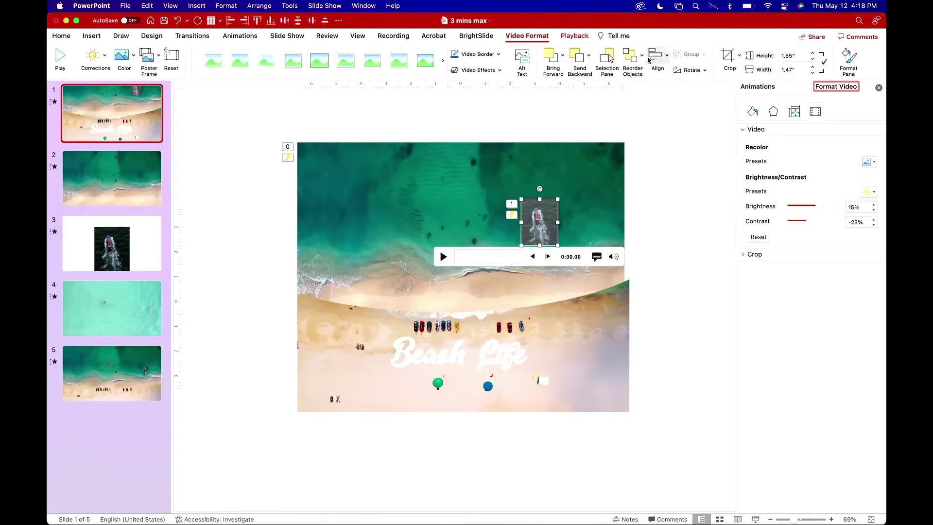
click(497, 70)
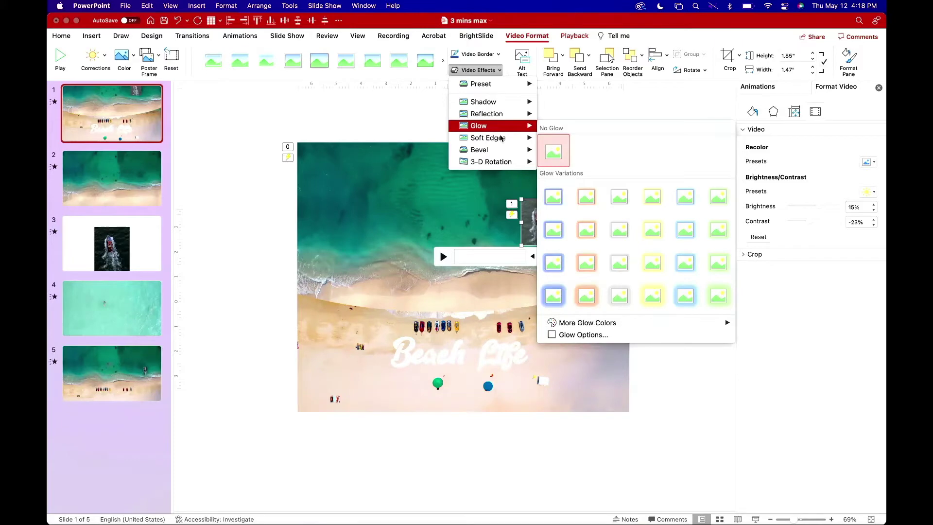
mouse_move(501, 138)
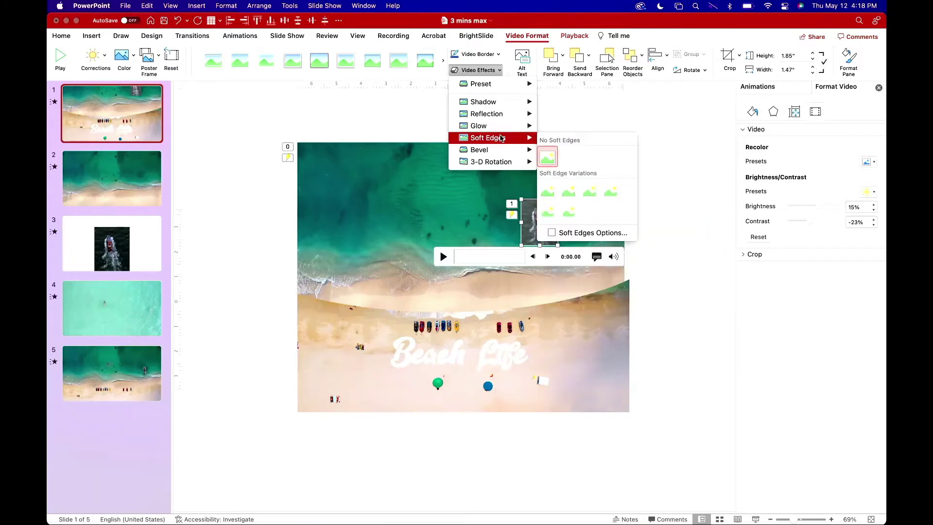
click(550, 214)
drag(536, 210, 555, 227)
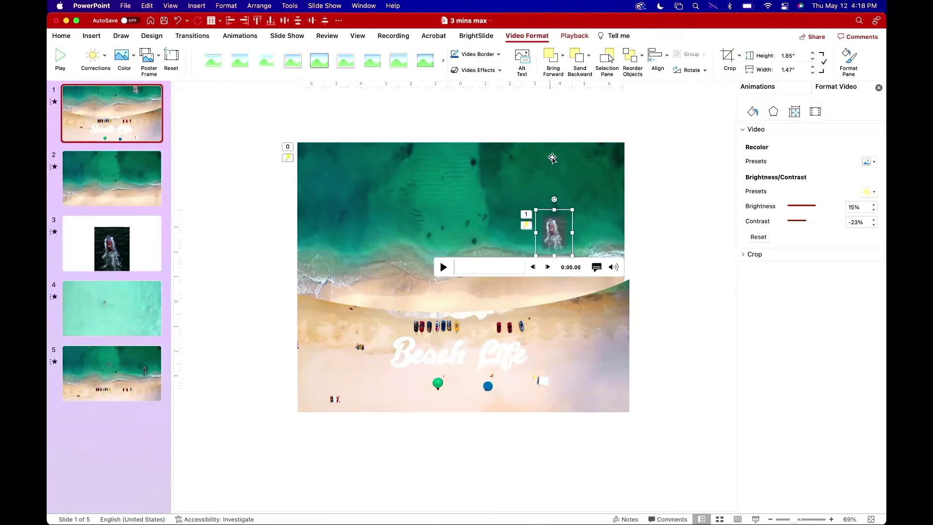
Add a straight Lines motion path carrying the boat video upward.
click(244, 39)
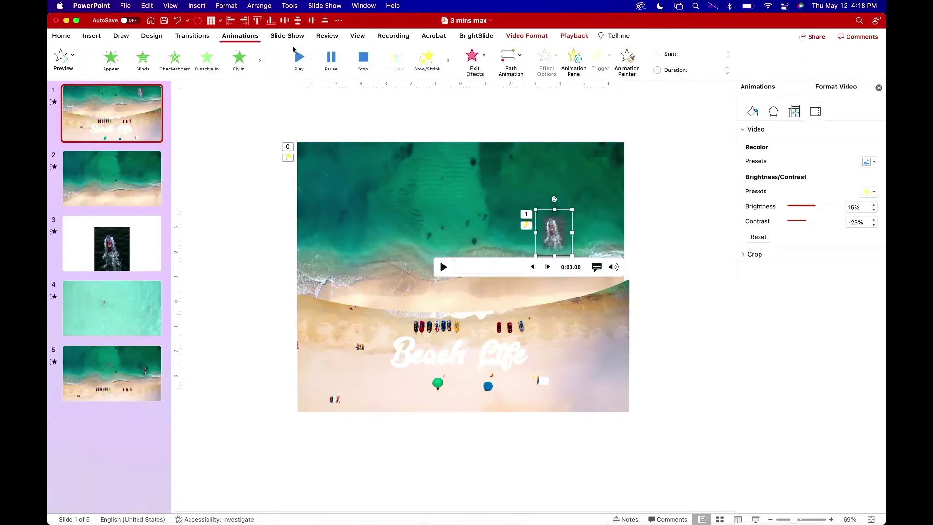
click(515, 53)
click(550, 158)
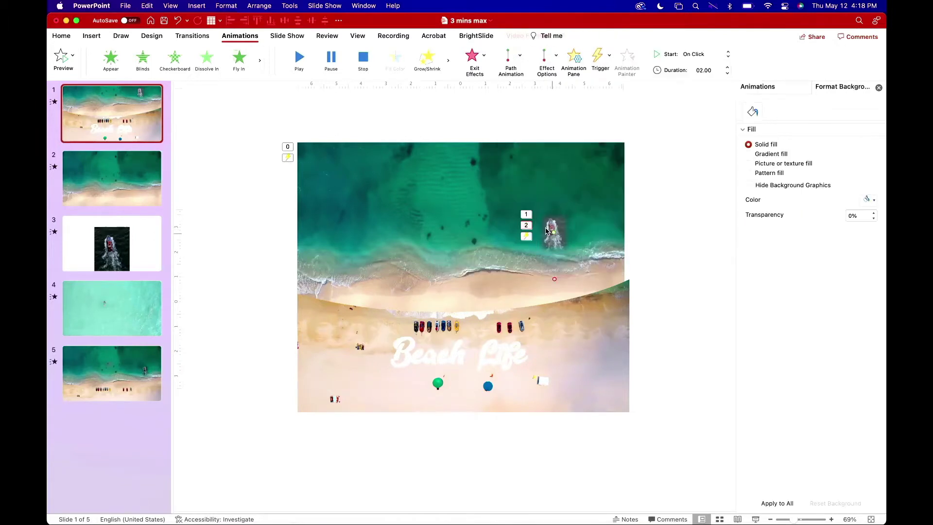
drag(552, 279, 546, 173)
click(579, 59)
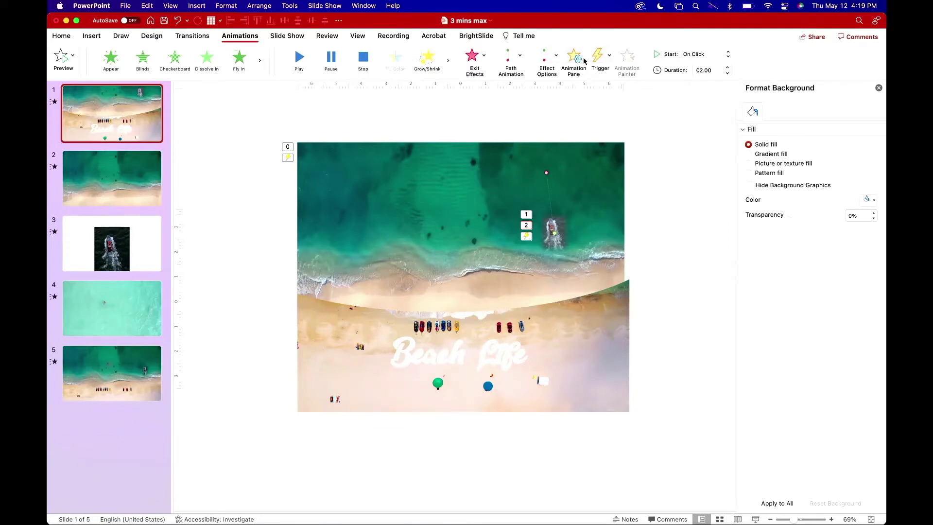
Set both boat video animations to start With Previous and extend the path above the slide.
click(572, 58)
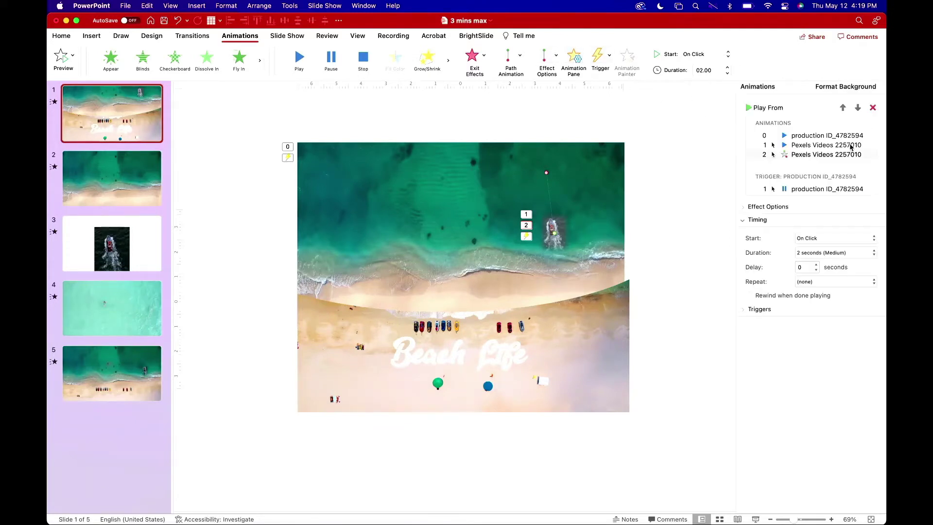
click(801, 148)
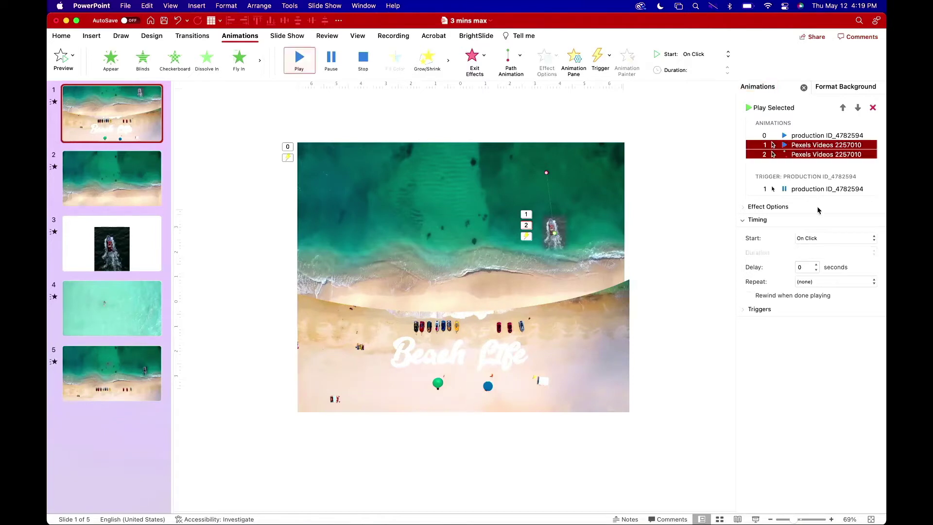
click(821, 238)
click(822, 250)
drag(544, 171, 547, 128)
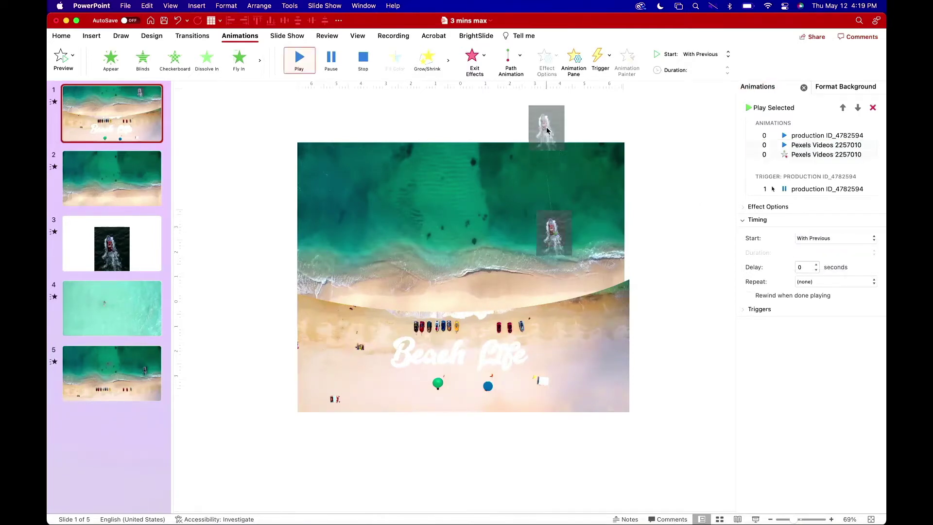
click(607, 351)
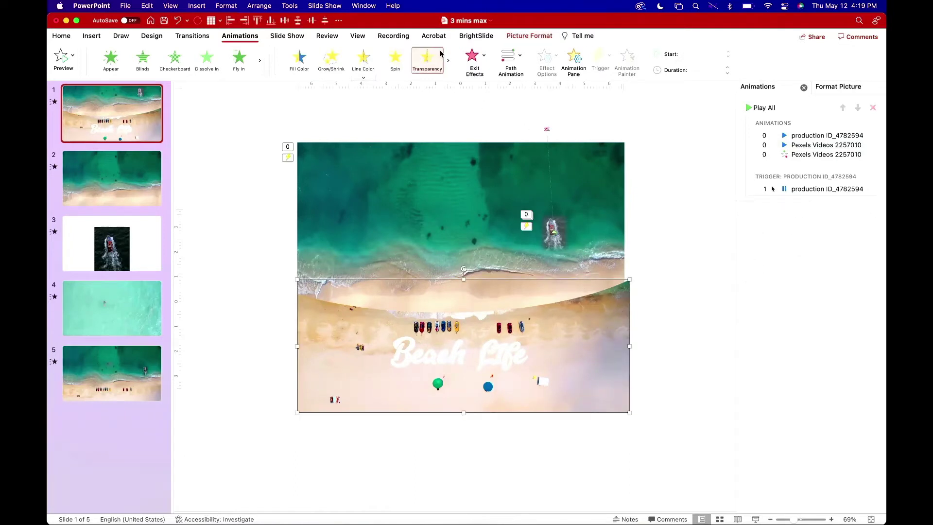
Apply a strong Soft Edges picture effect to the beach cut-out picture.
click(514, 38)
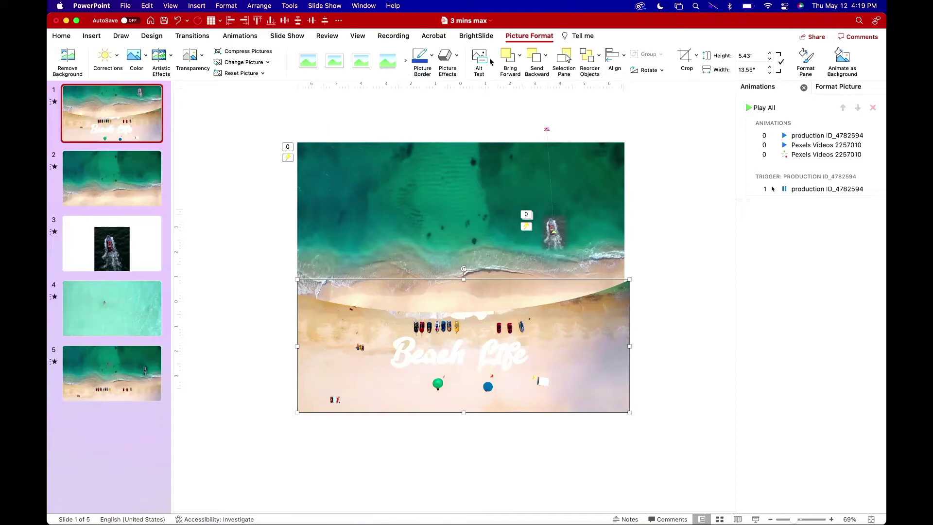
click(451, 66)
mouse_move(486, 126)
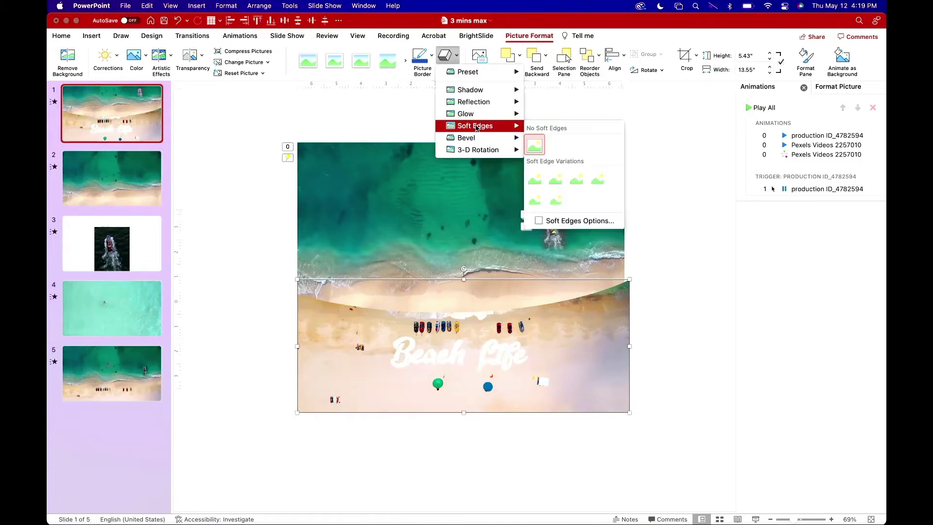
click(556, 179)
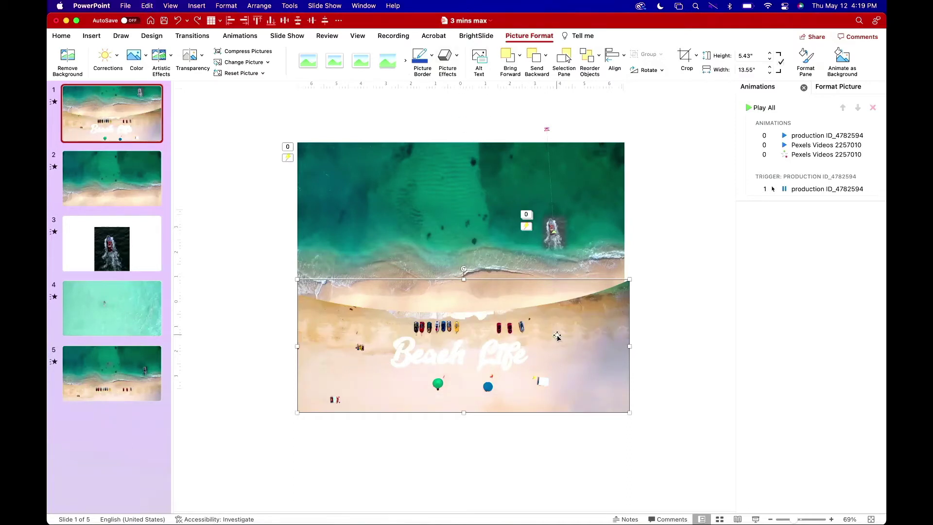
click(445, 67)
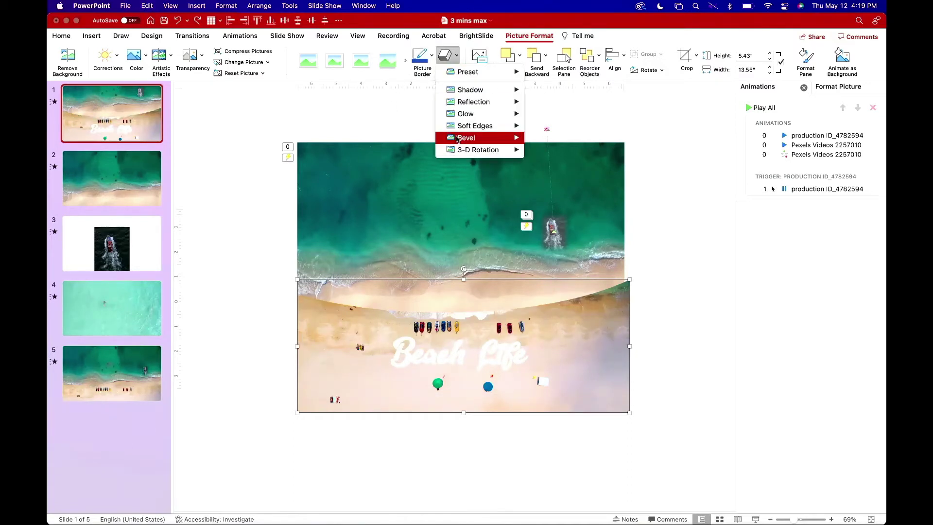
mouse_move(505, 125)
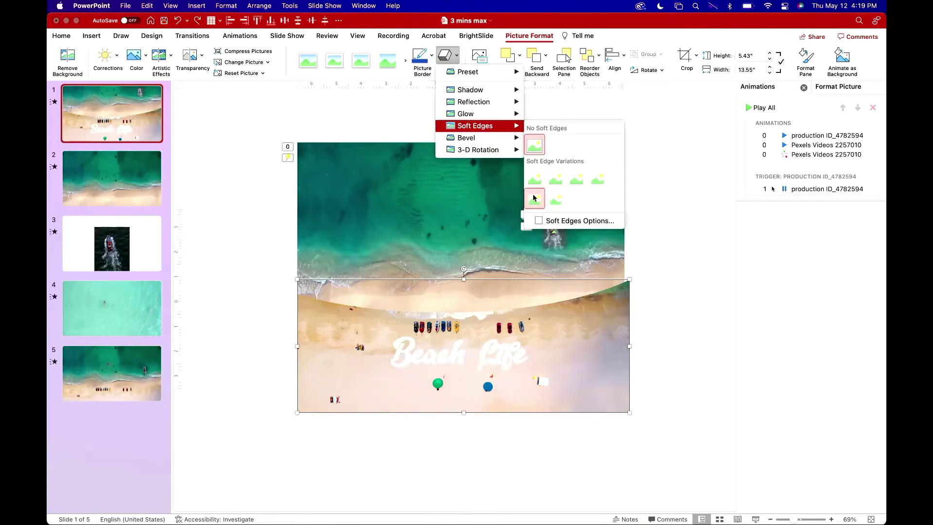
click(598, 179)
Enlarge the beach picture to 13.95 by 5.58 inches.
click(265, 256)
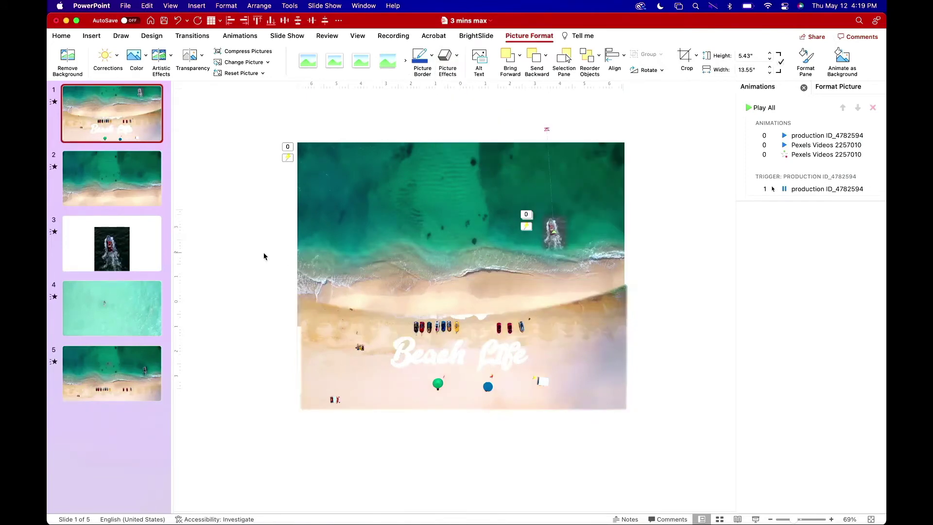
click(312, 350)
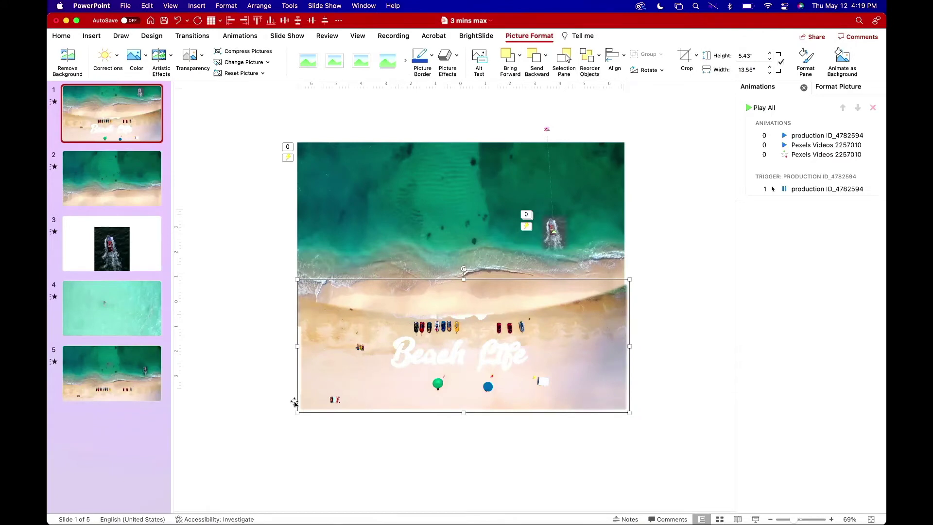
drag(298, 413, 288, 416)
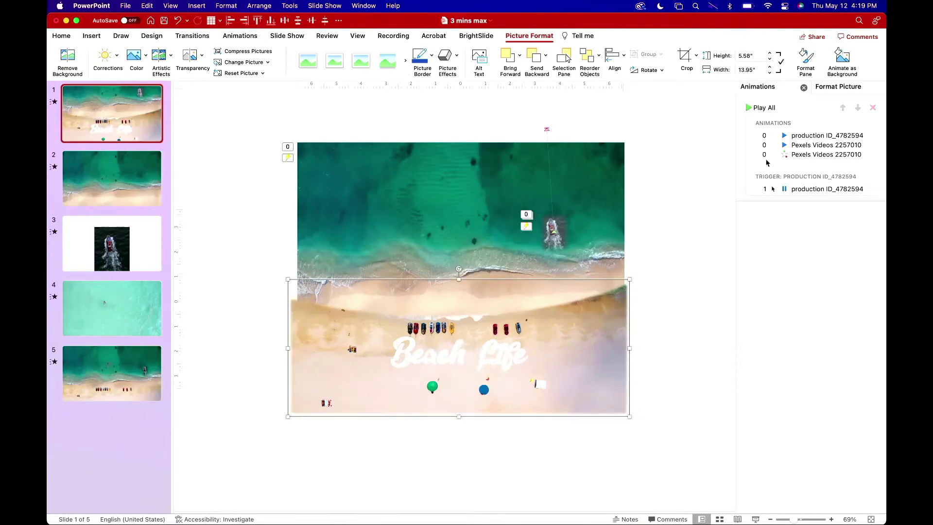
Preview the slide as a slide show, then deselect the beach picture.
key(super+shift+Return)
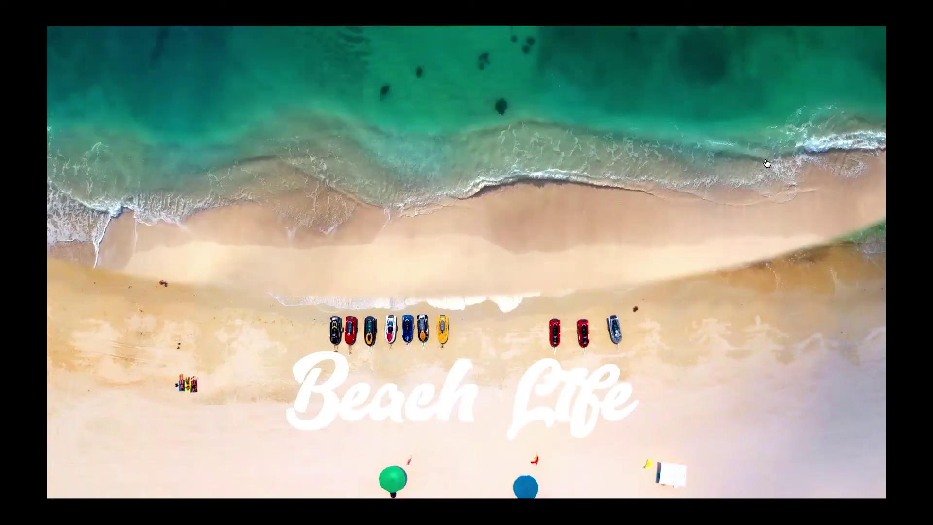
key(Escape)
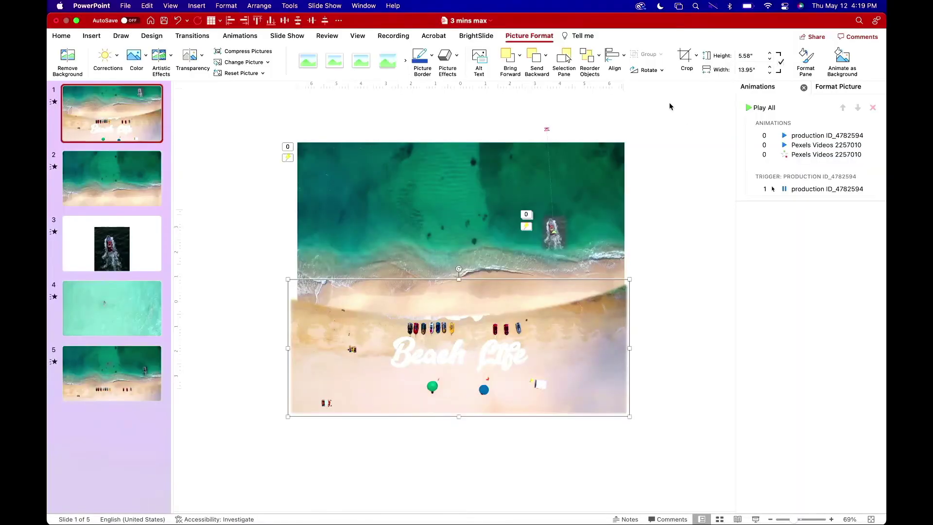
click(526, 215)
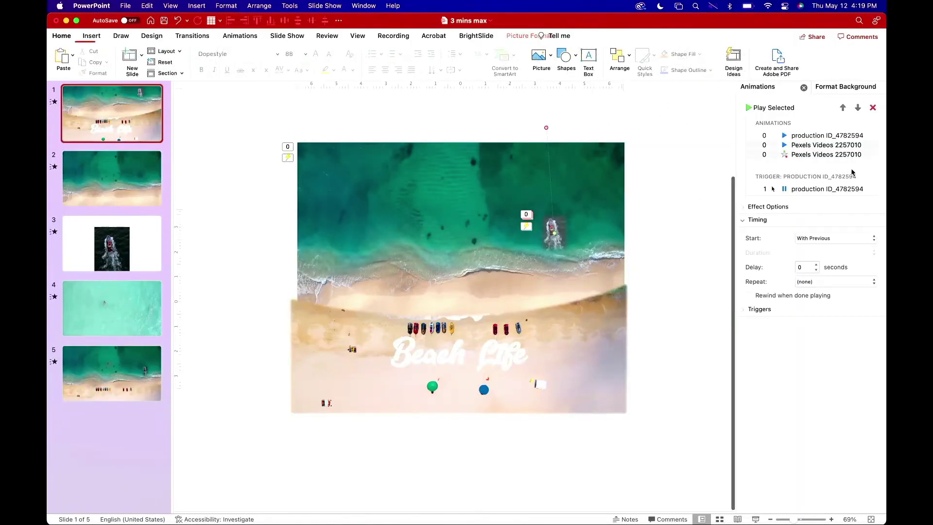
Set the boat's motion path animation duration to 30 seconds in the Animation Pane.
click(831, 146)
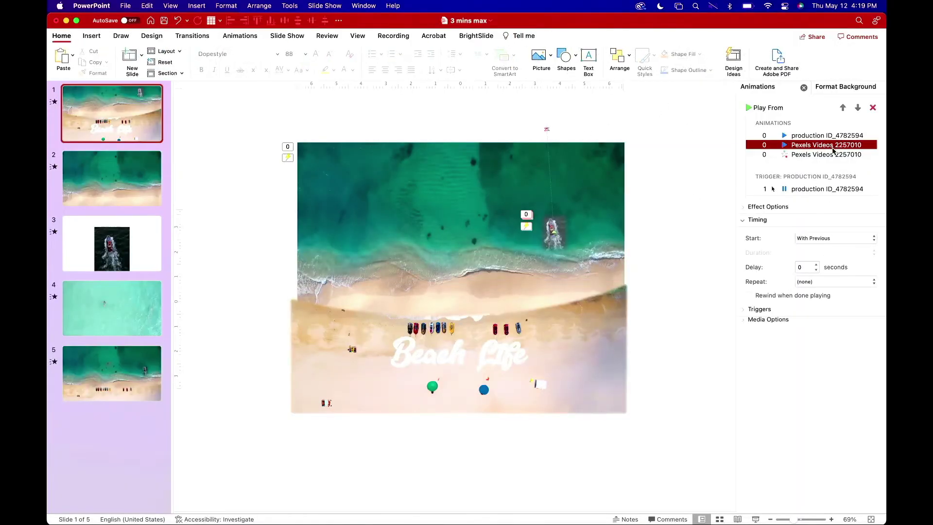
click(832, 154)
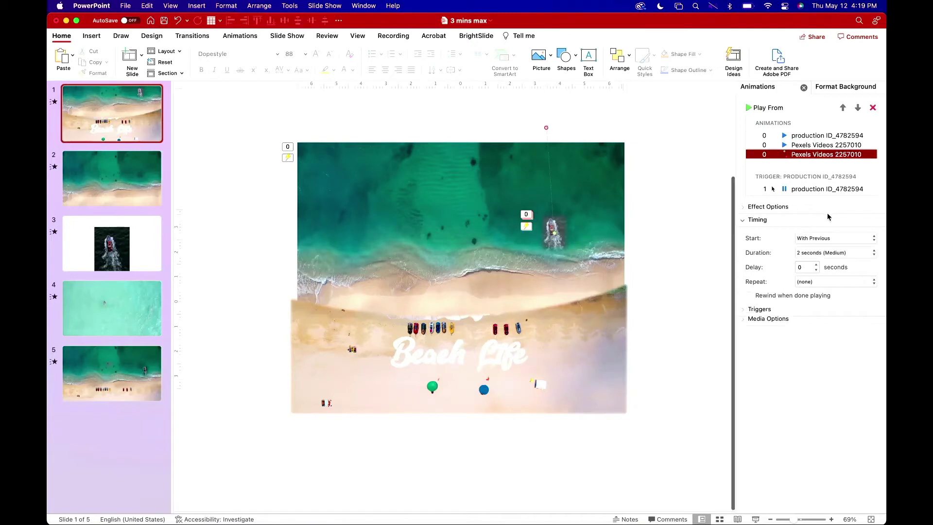
click(811, 253)
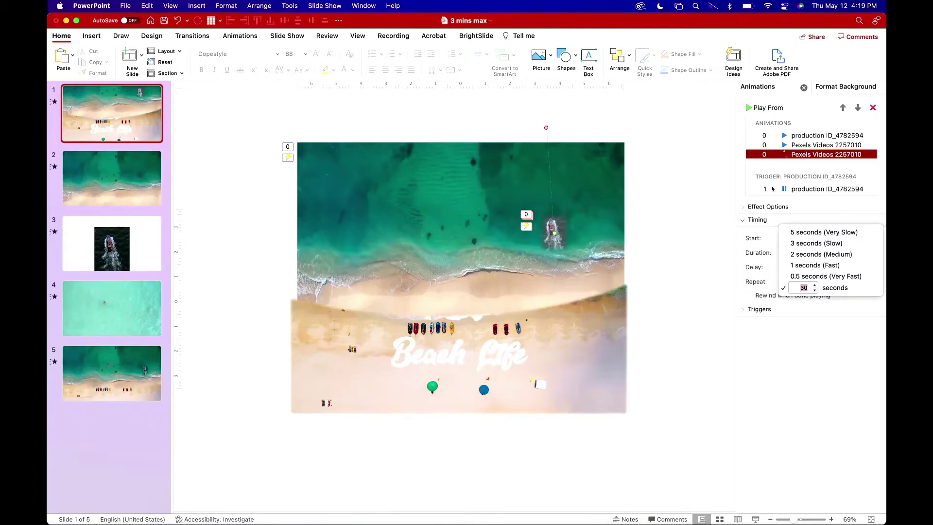
key(Return)
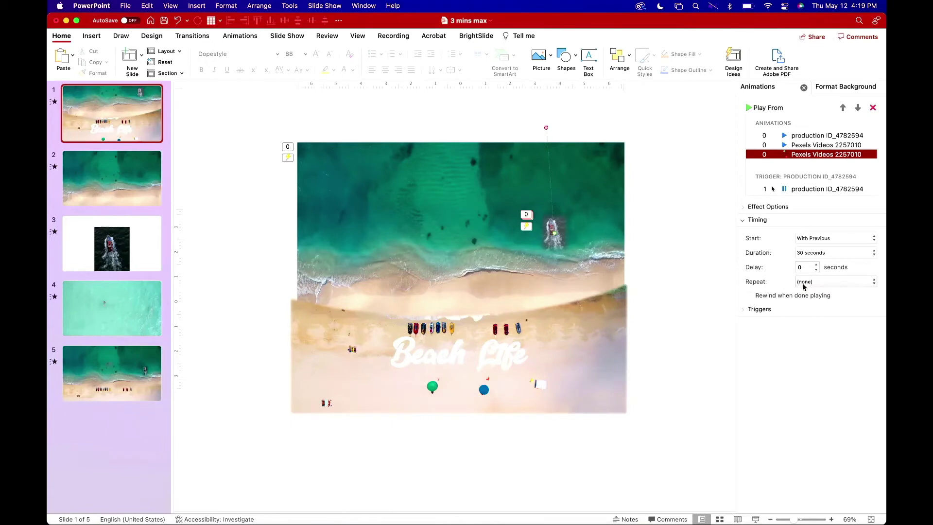
click(715, 288)
Play slide 1 as a slide show, then open slide 5 in the editor.
key(super+shift+Return)
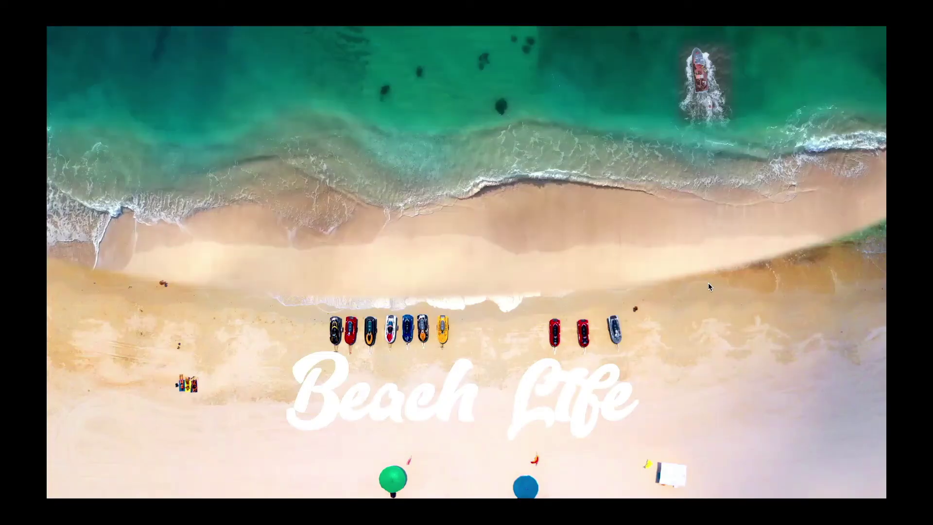
key(Escape)
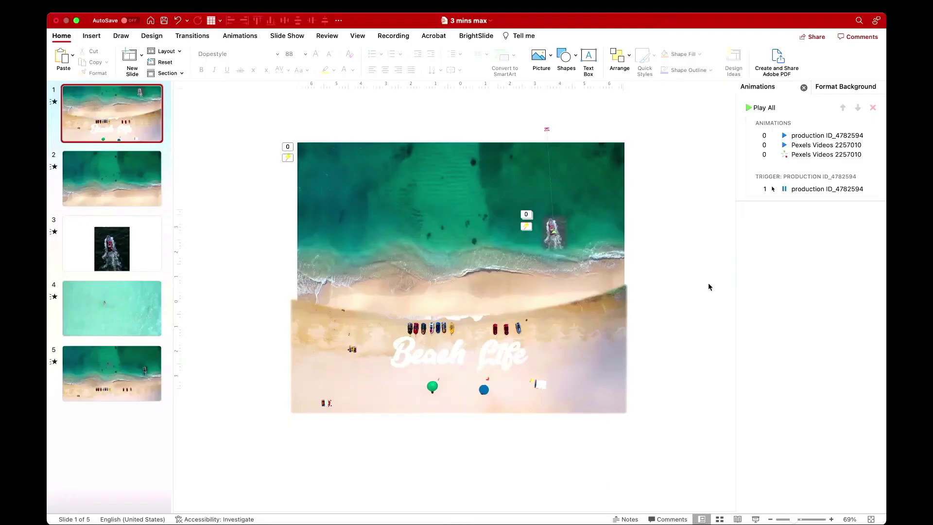
click(75, 372)
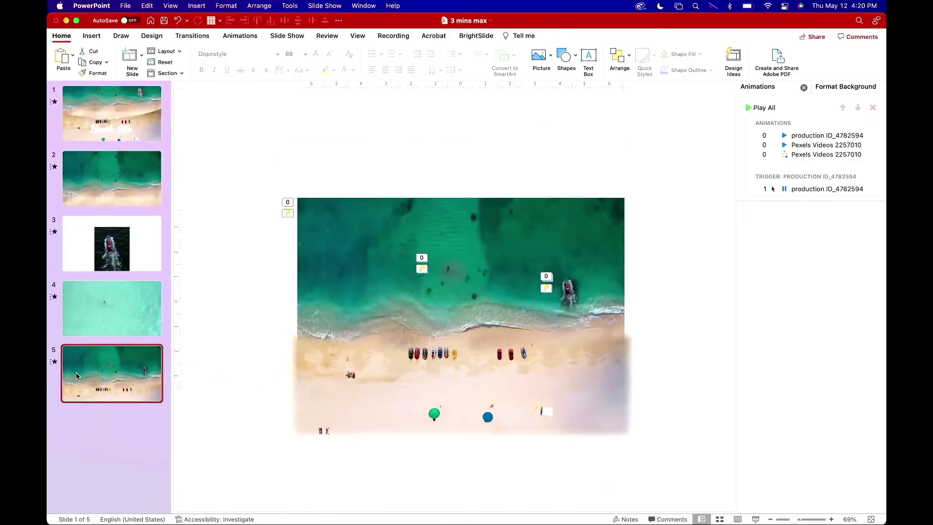
Play slide 5 full screen to watch the speedboat cross the beach video.
key(super+shift+Return)
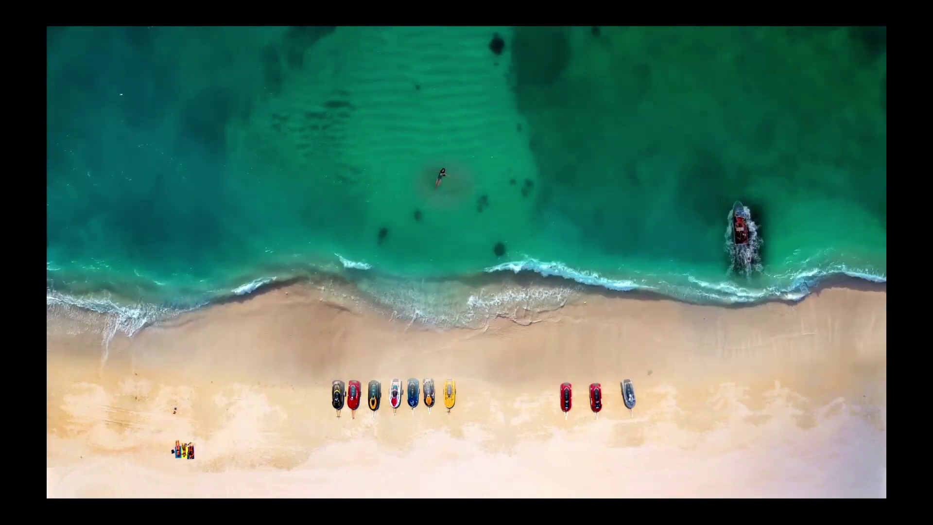
mouse_move(250, 175)
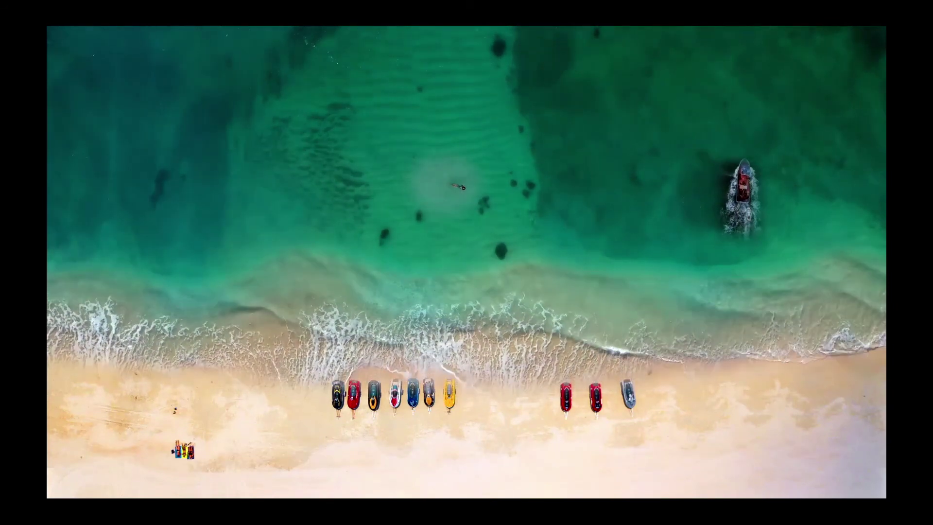
key(Escape)
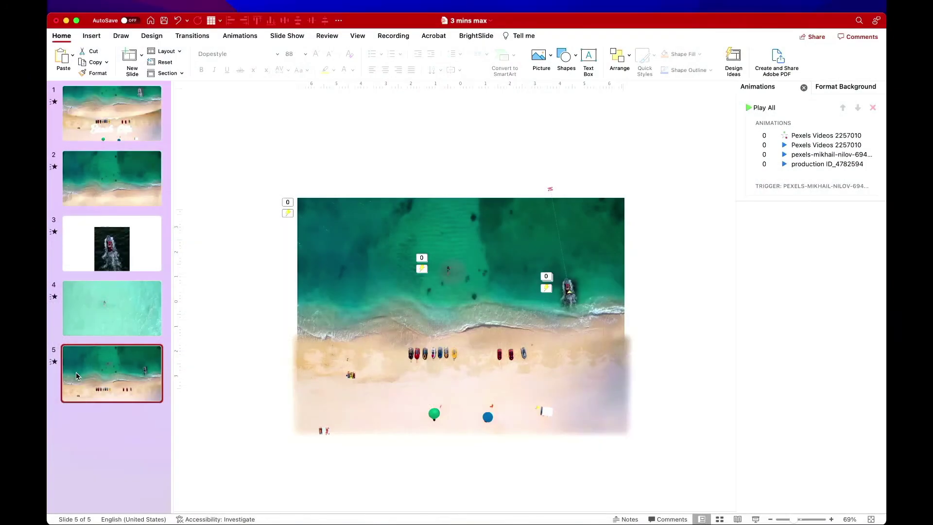